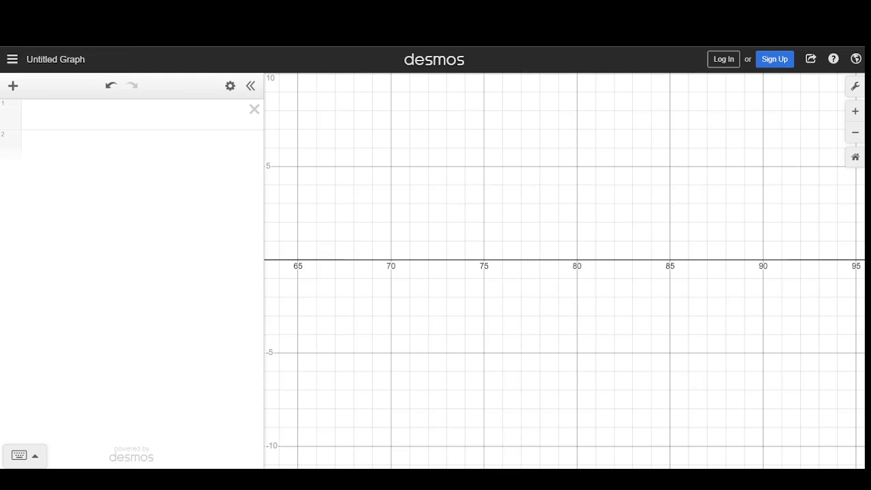
# Copy the Year 2000 values (B2:B14) from the Health Care Data spreadsheet and enter them in Desmos as list A
pyautogui.click(96, 116)
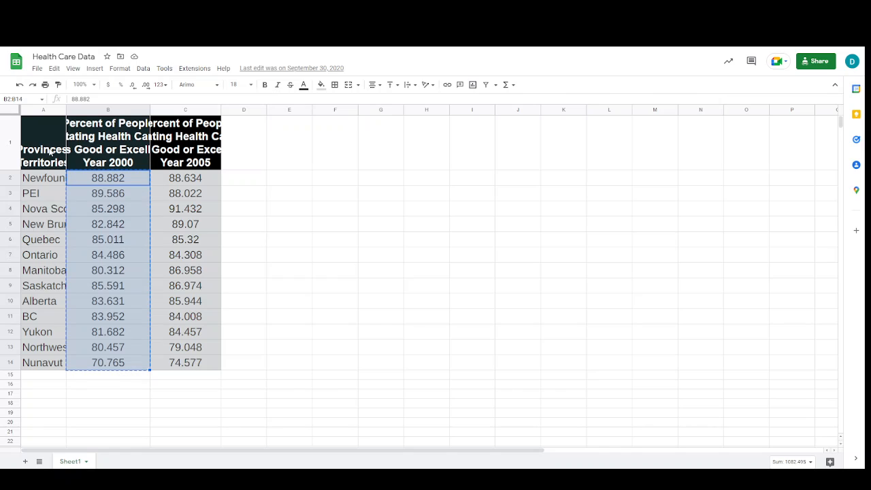
pyautogui.click(96, 178)
pyautogui.moveTo(96, 179); pyautogui.dragTo(94, 373)
pyautogui.click(109, 41)
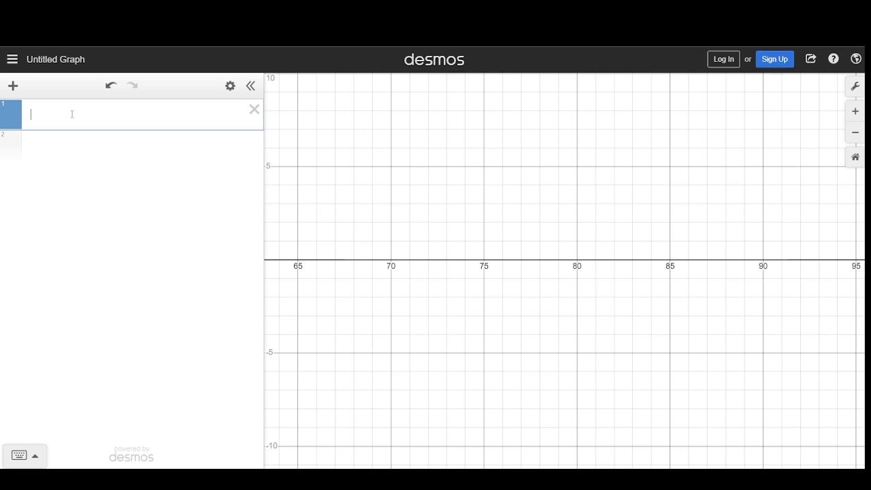
pyautogui.write('A')
pyautogui.write('=')
pyautogui.hotkey('ctrl', 'v')
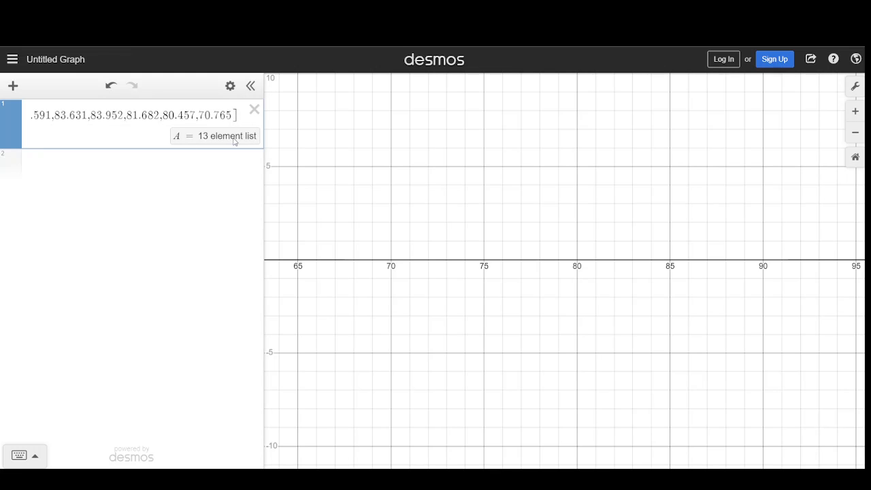
# Plot the first data list with the expression boxplot(A) on a new line
pyautogui.click(65, 162)
pyautogui.write('boxpol')
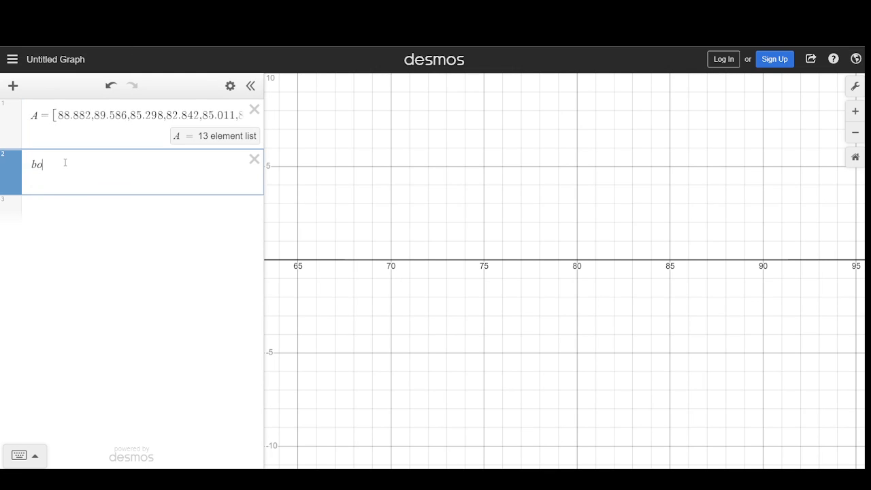
pyautogui.press('BackSpace')
pyautogui.press('BackSpace')
pyautogui.write('l')
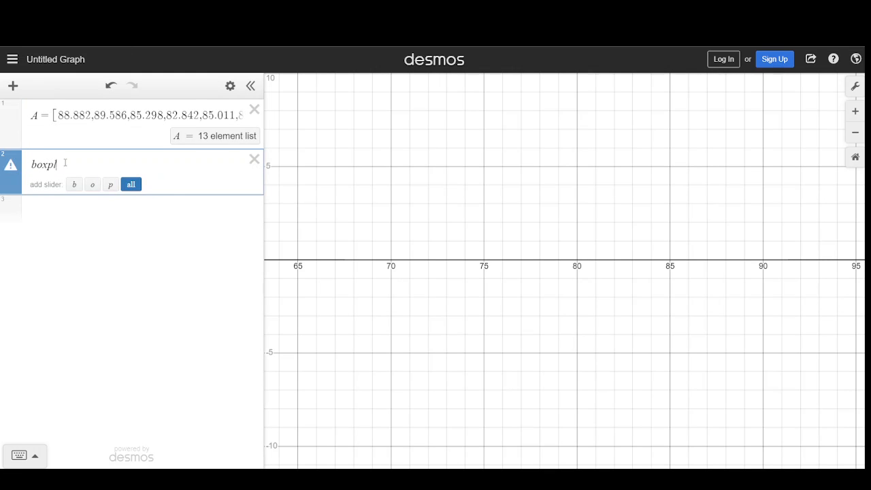
pyautogui.write('ot(A)')
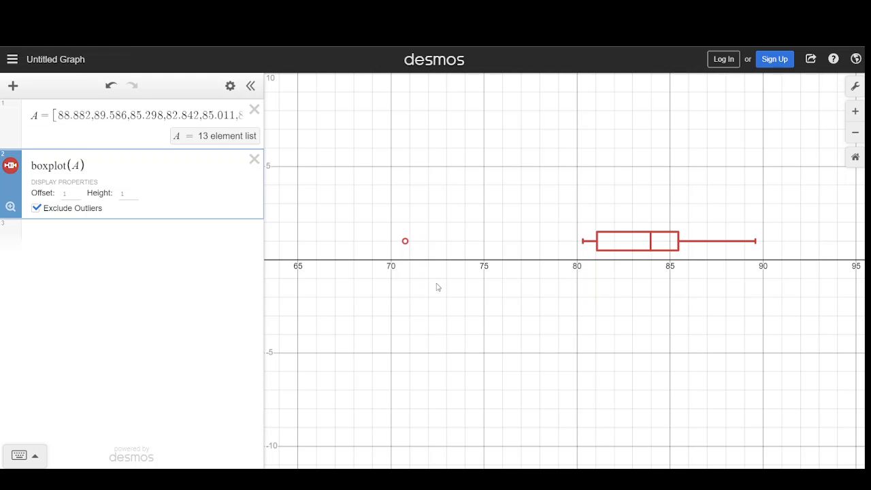
# Examine where the box plot of A and its outlier lie relative to the origin at a wider scale
pyautogui.click(403, 284)
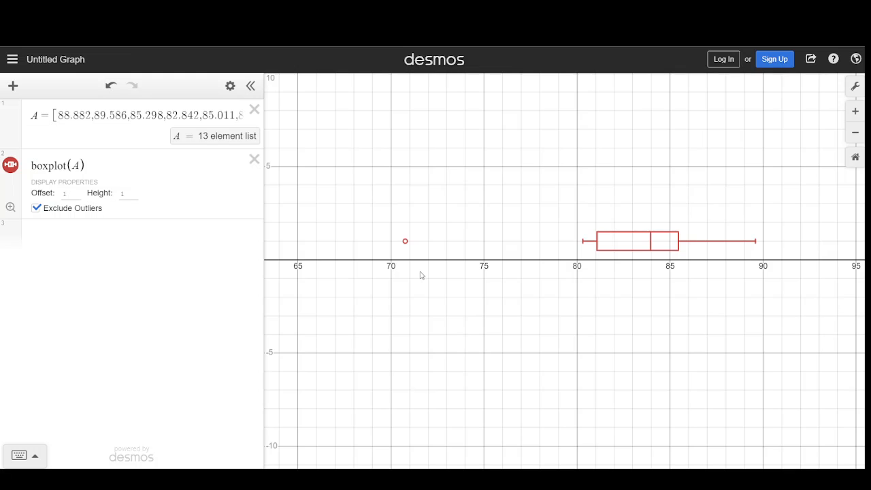
pyautogui.scroll(-10, 420, 275)
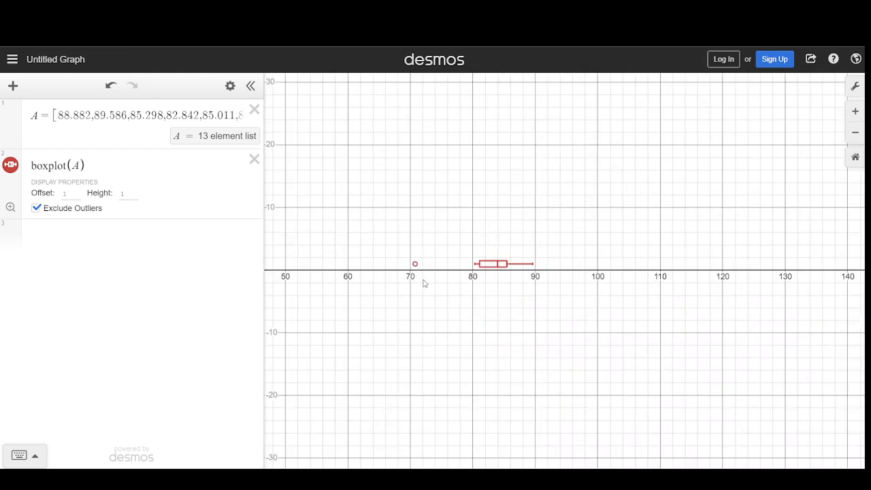
pyautogui.scroll(-7, 414, 300)
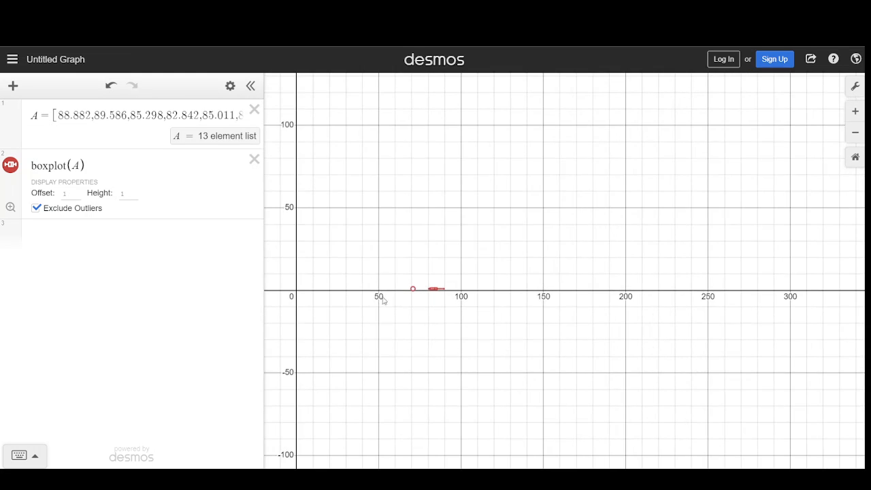
pyautogui.moveTo(383, 302); pyautogui.dragTo(599, 286)
pyautogui.scroll(-4, 605, 286)
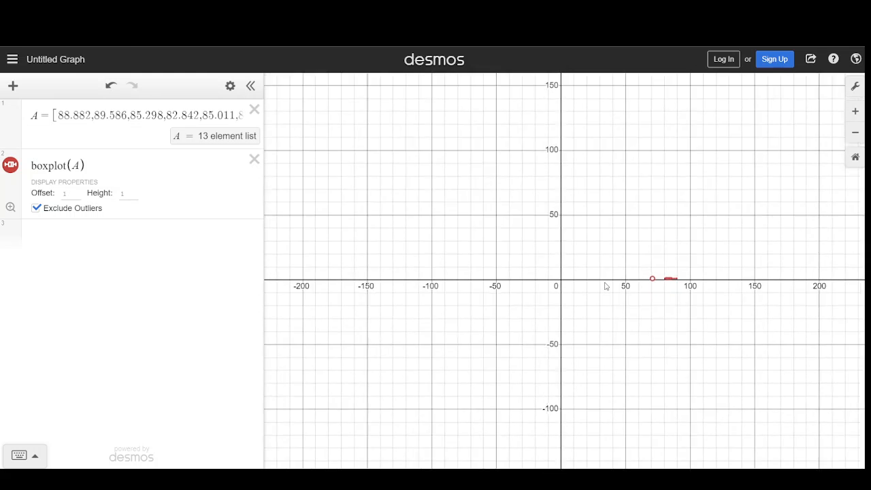
pyautogui.scroll(5, 605, 286)
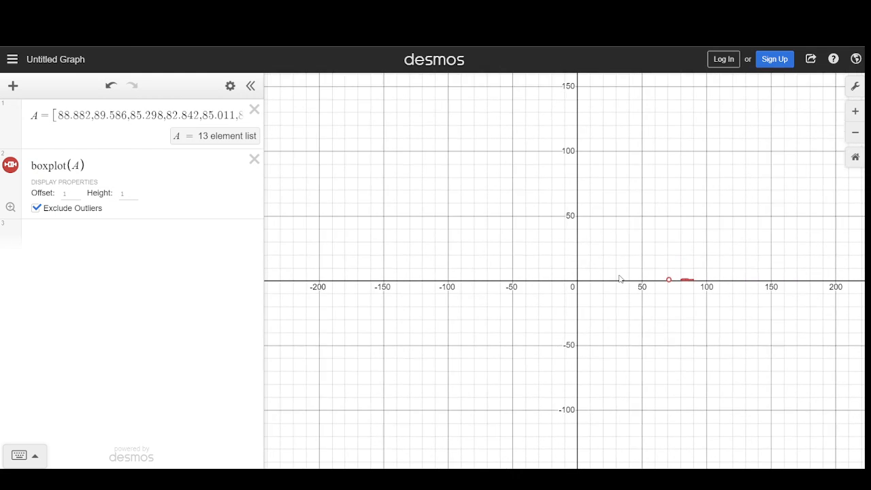
pyautogui.scroll(1, 633, 286)
pyautogui.moveTo(659, 293); pyautogui.dragTo(525, 287)
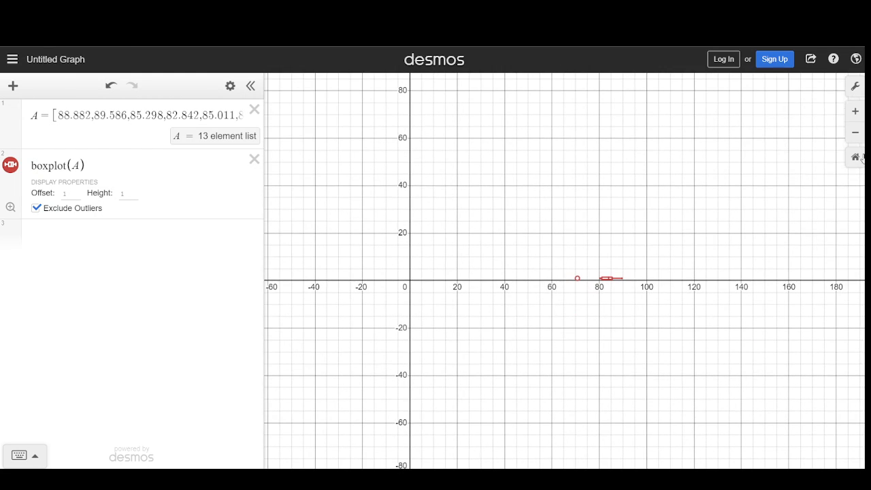
# Set the graph's x-axis range from 75 to 100
pyautogui.click(856, 86)
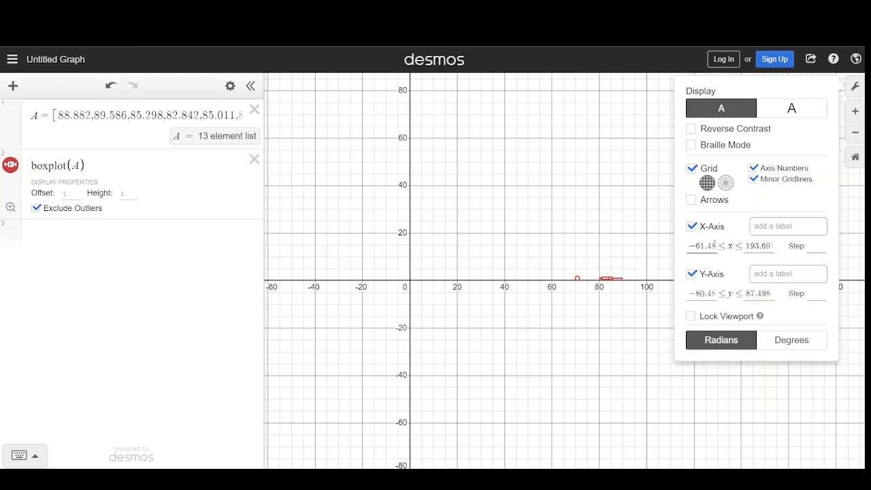
pyautogui.moveTo(714, 243); pyautogui.dragTo(683, 251)
pyautogui.write('758')
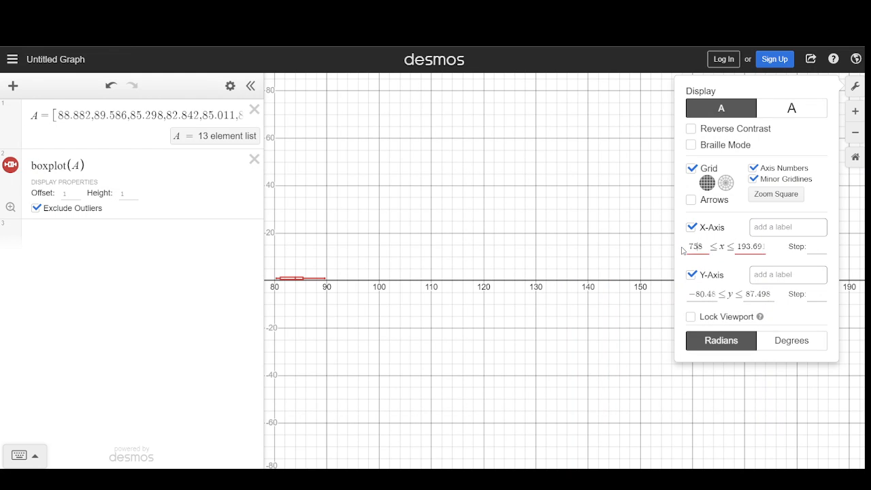
pyautogui.press('Delete')
pyautogui.press('Tab')
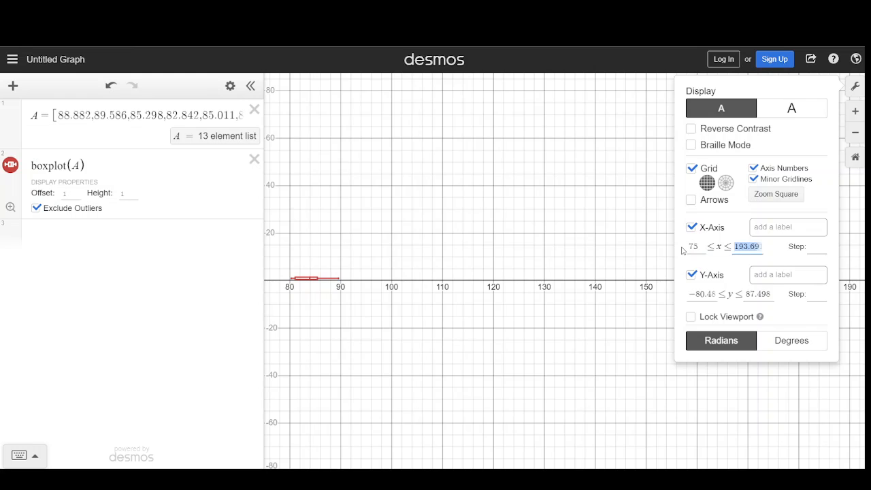
pyautogui.write('100')
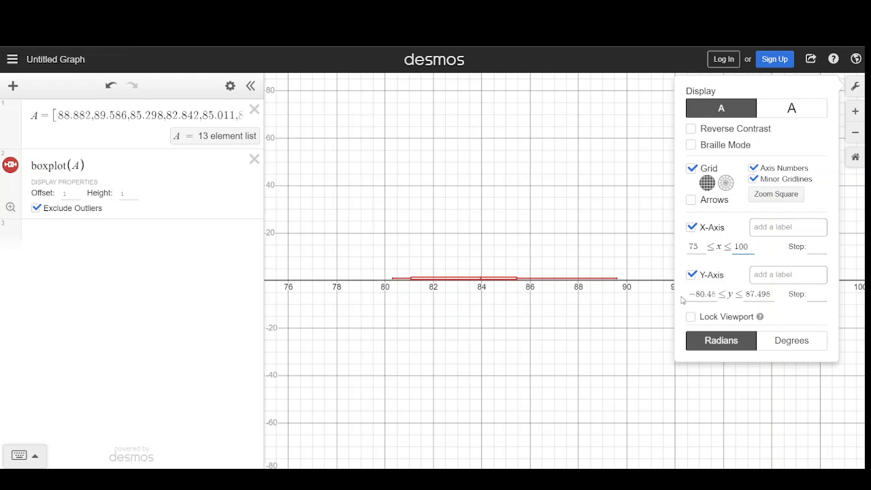
# Set the graph's y-axis range from -5 to 5 and bring the whole box plot with its outlier into view
pyautogui.moveTo(690, 297); pyautogui.dragTo(717, 298)
pyautogui.write('-')
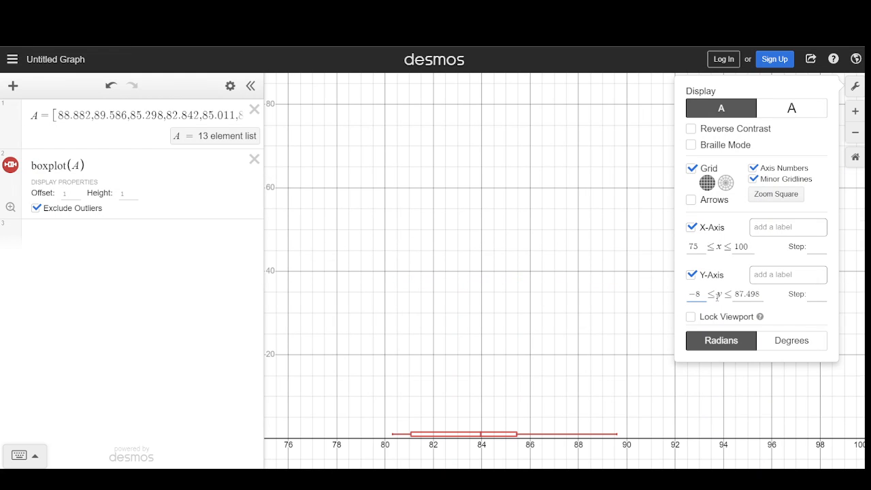
pyautogui.write('5')
pyautogui.press('Delete')
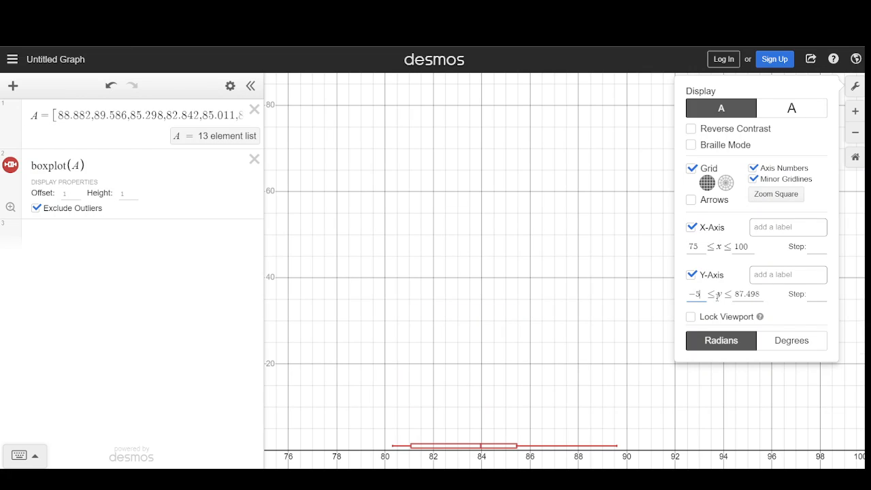
pyautogui.press('Tab')
pyautogui.write('5')
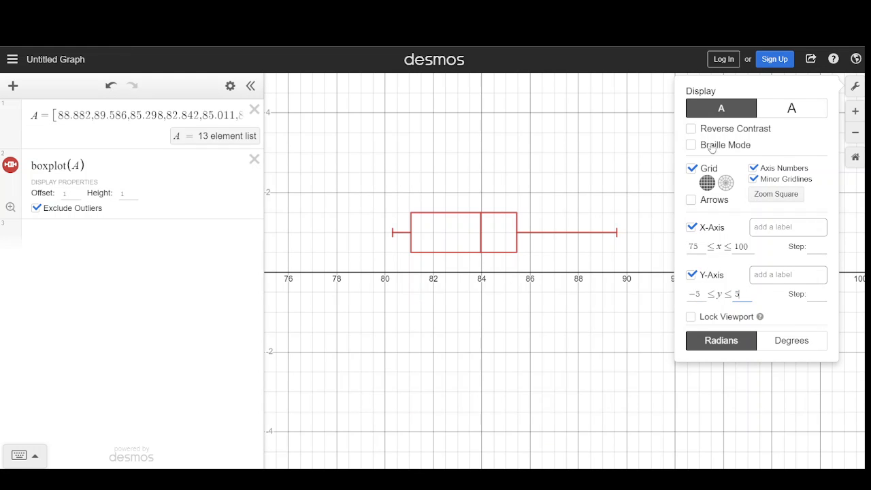
pyautogui.click(564, 329)
pyautogui.moveTo(495, 311); pyautogui.dragTo(648, 371)
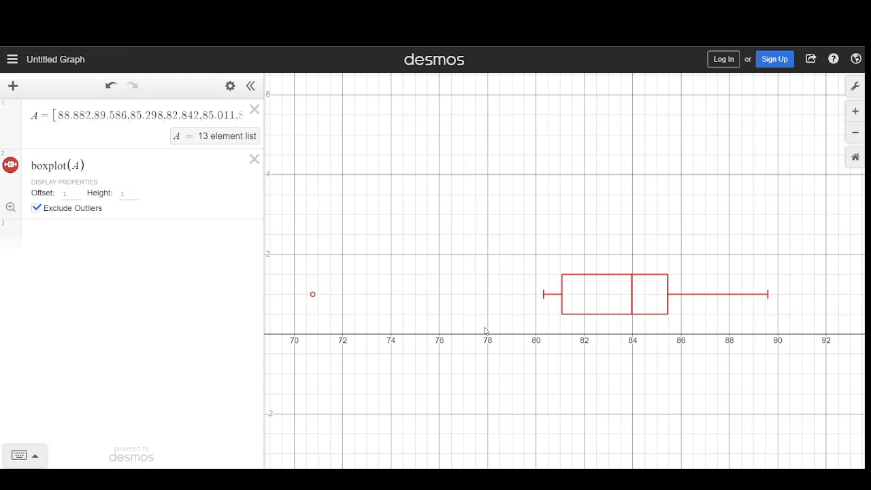
pyautogui.moveTo(488, 334); pyautogui.dragTo(493, 375)
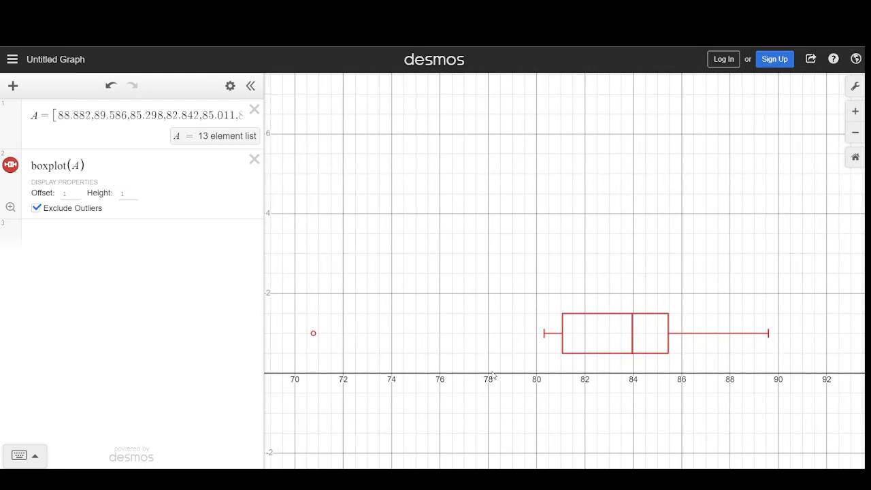
# Copy the Year 2005 values (C2:C14) from the Health Care Data spreadsheet and enter them in Desmos as list B
pyautogui.click(59, 237)
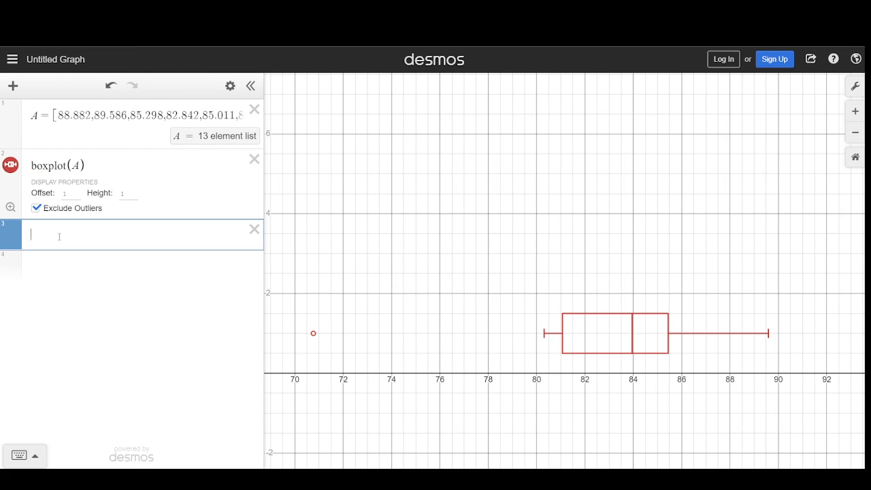
pyautogui.write('B=')
pyautogui.click(95, 10)
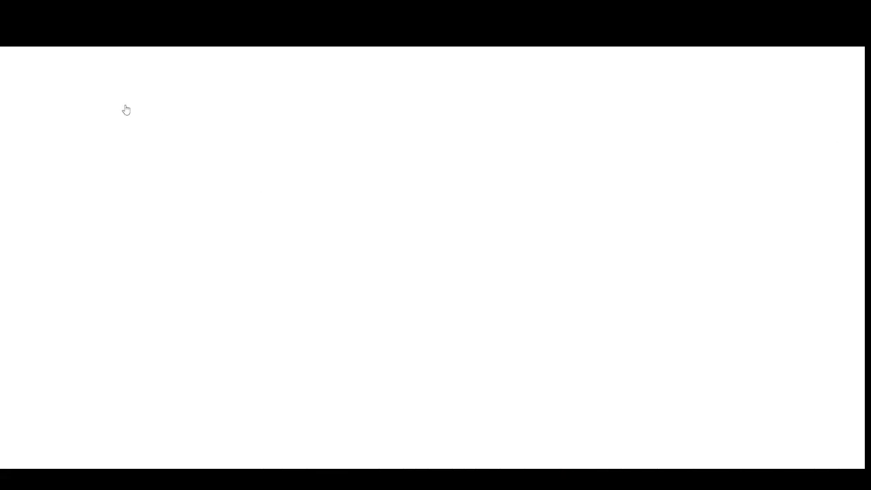
pyautogui.moveTo(174, 182); pyautogui.dragTo(173, 368)
pyautogui.hotkey('ctrl', 'c')
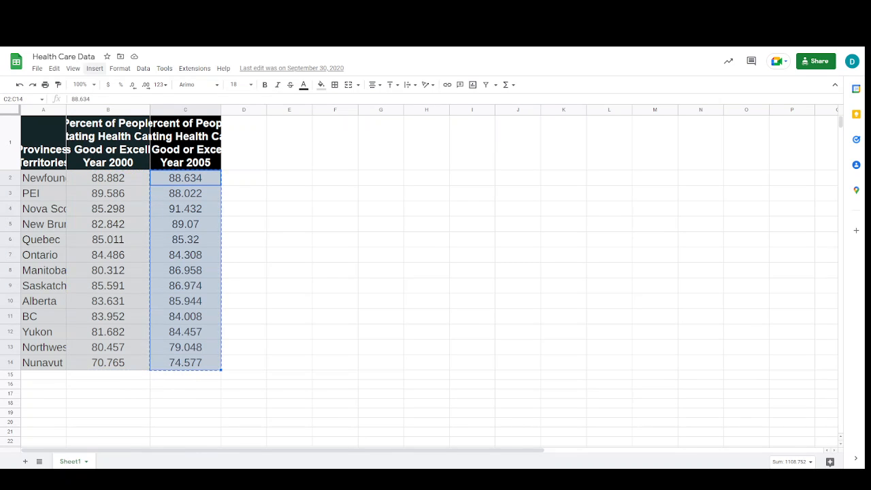
pyautogui.click(95, 10)
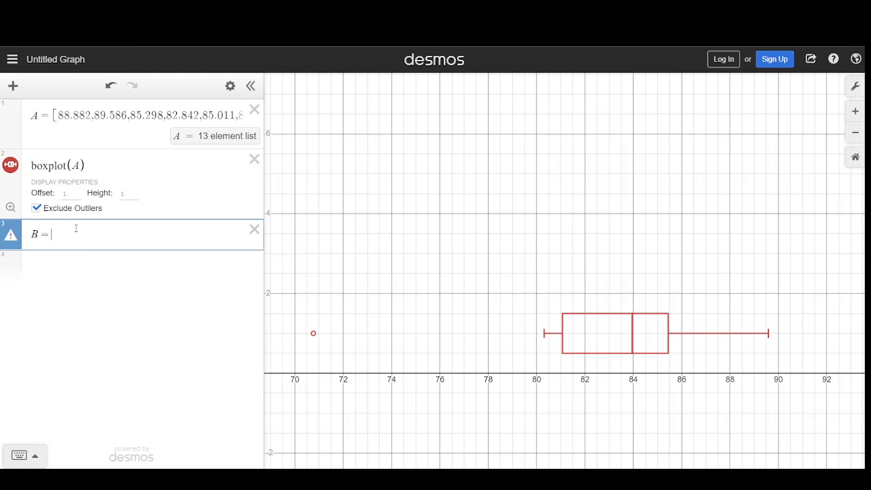
pyautogui.hotkey('ctrl', 'v')
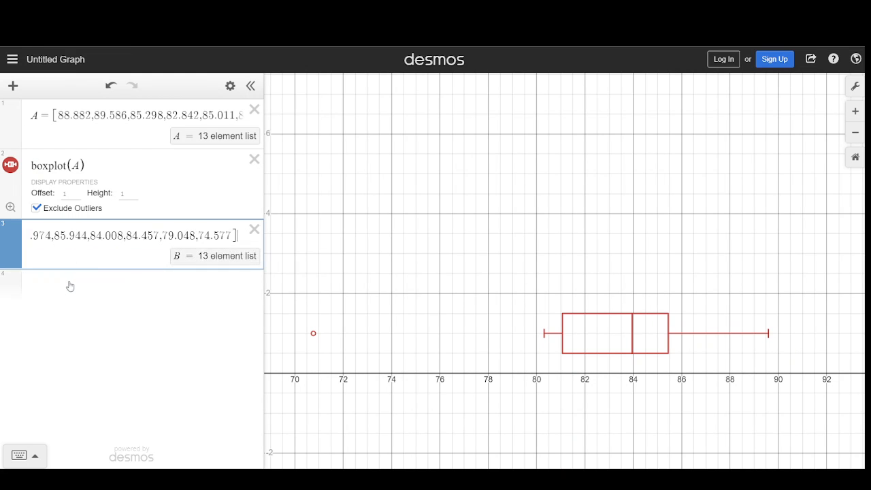
# Plot the second data list with the expression boxplot(B) on a new line
pyautogui.click(70, 281)
pyautogui.write('b')
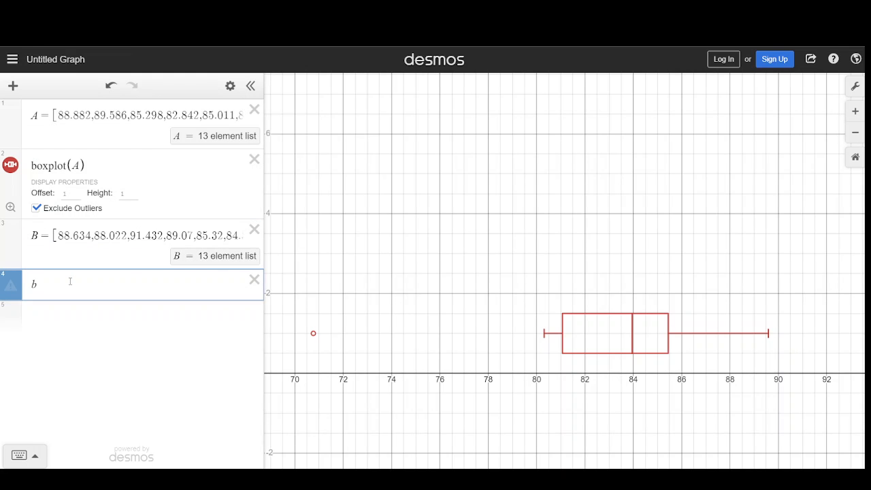
pyautogui.write('oxp')
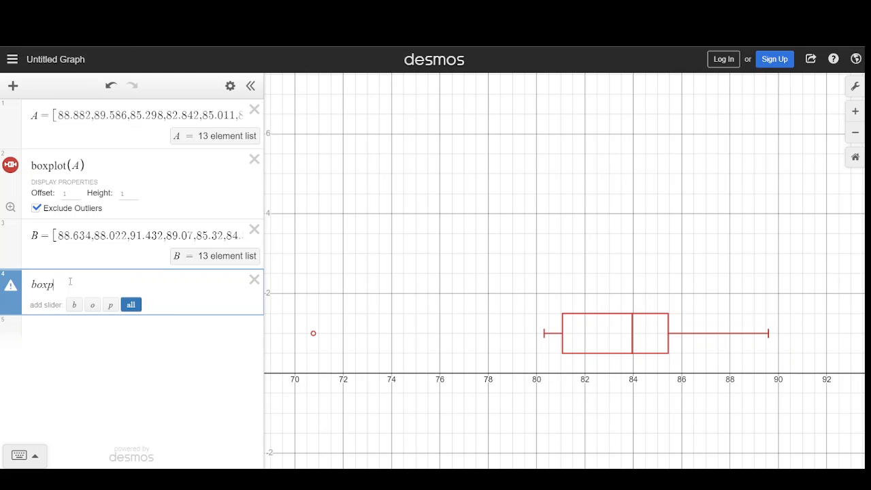
pyautogui.write('lot(B(')
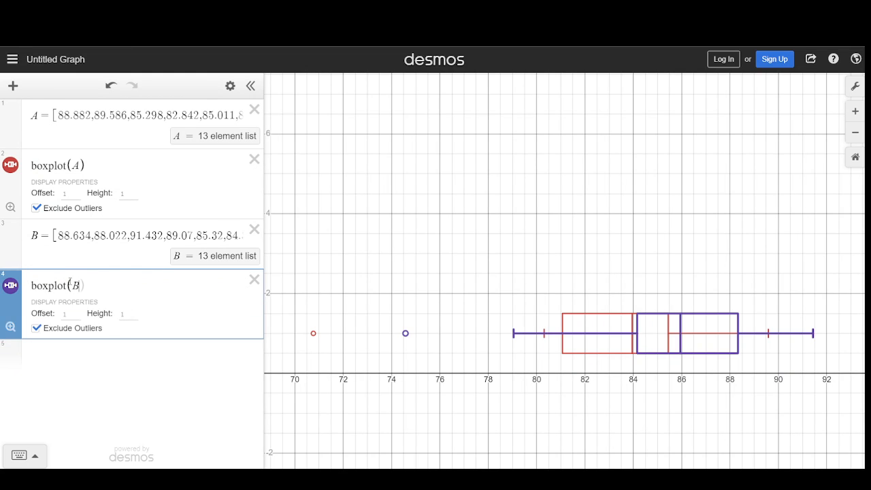
pyautogui.press('BackSpace')
pyautogui.write(')')
# Set the offset of boxplot(B) to 3 to separate it from the box plot of A
pyautogui.click(66, 314)
pyautogui.write('3')
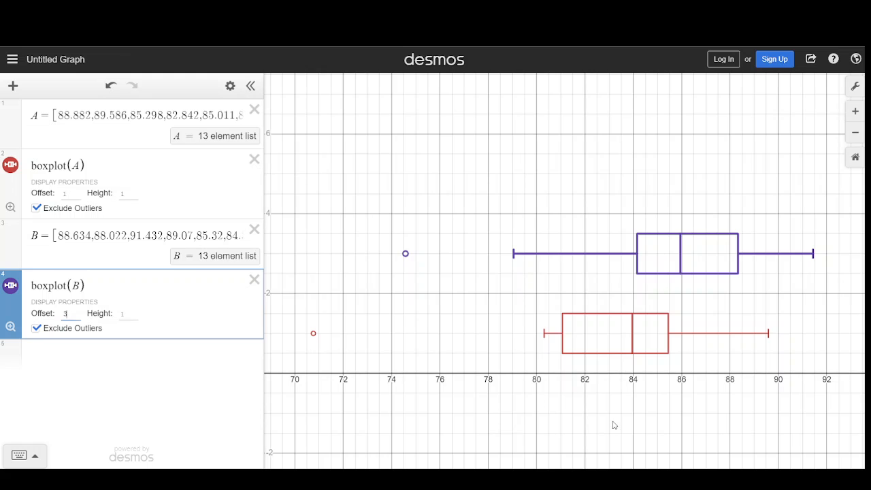
pyautogui.moveTo(614, 426); pyautogui.dragTo(613, 424)
pyautogui.scroll(-1, 612, 415)
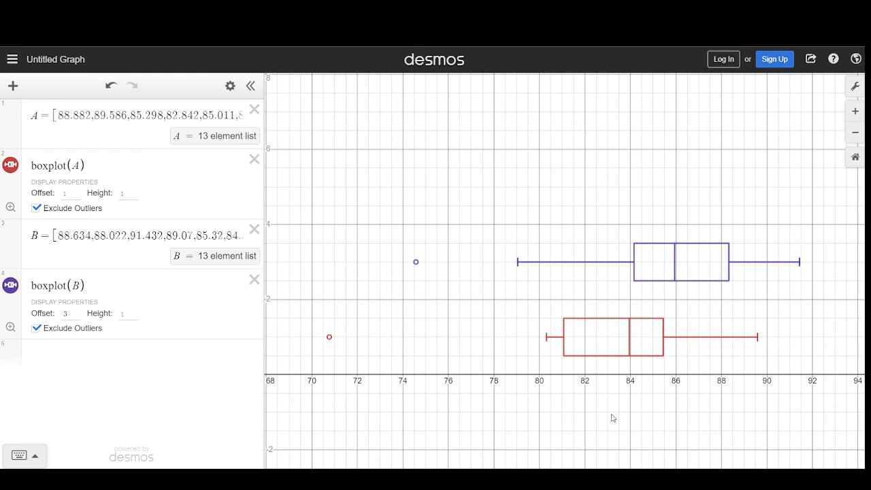
pyautogui.moveTo(668, 416); pyautogui.dragTo(671, 379)
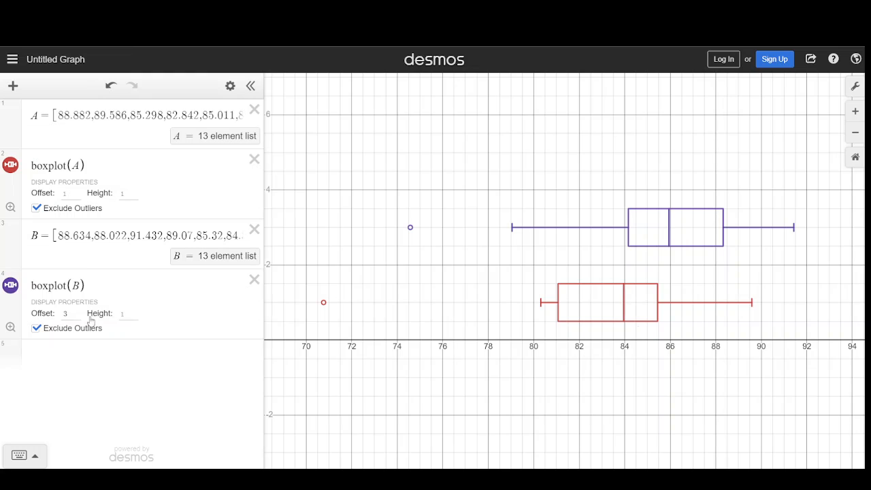
# Calculate the mean of list A with mean(A) on a new expression line
pyautogui.click(55, 351)
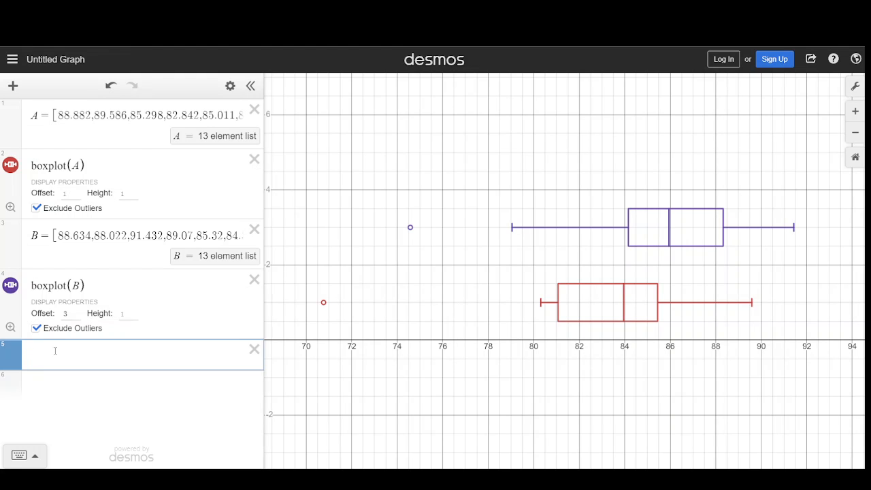
pyautogui.write('mean(')
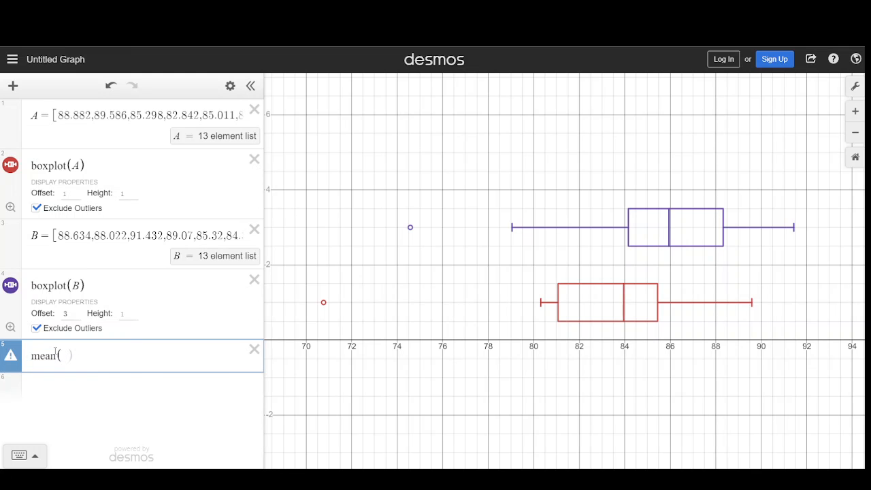
pyautogui.write('A')
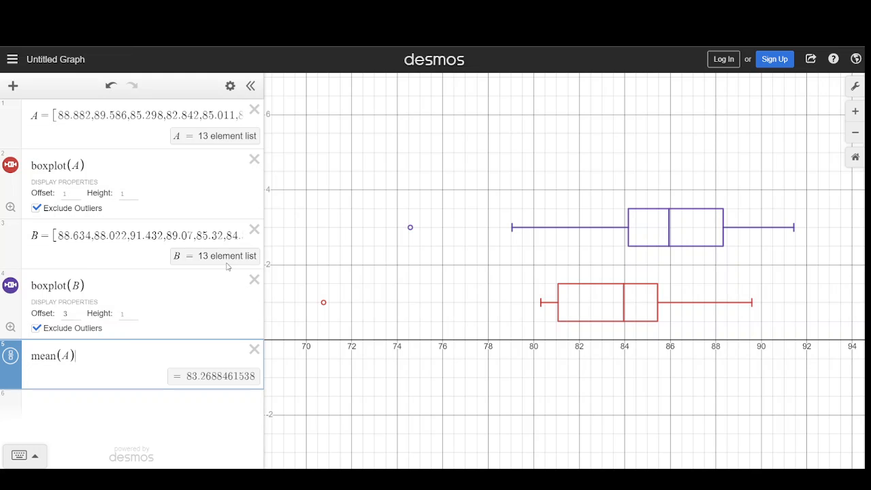
# Calculate the mean of list B with mean(B) on a new expression line
pyautogui.click(184, 407)
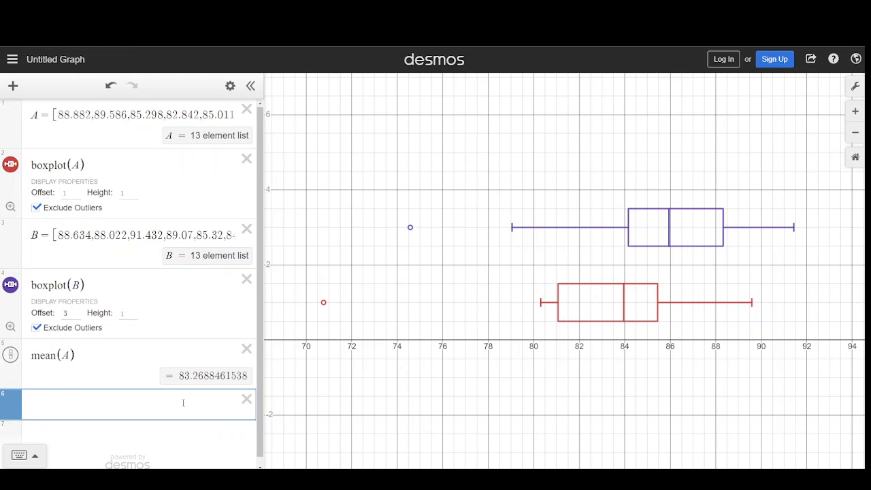
pyautogui.write('mean(B')
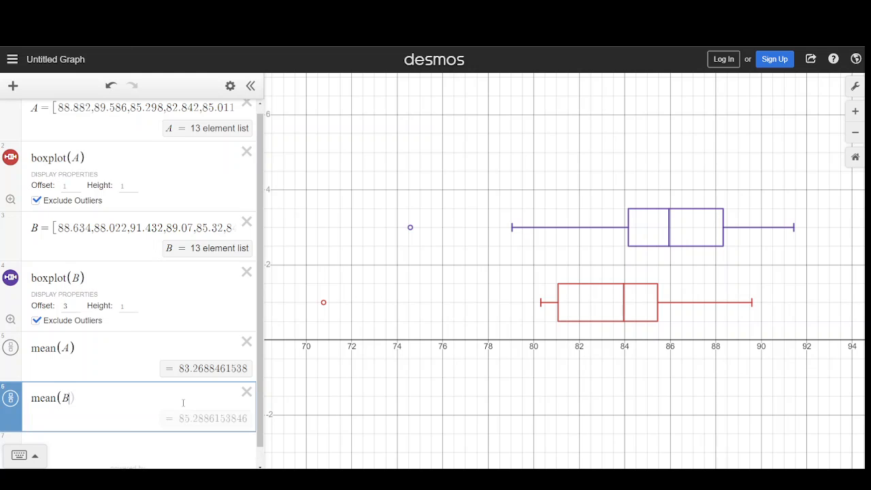
pyautogui.write(')')
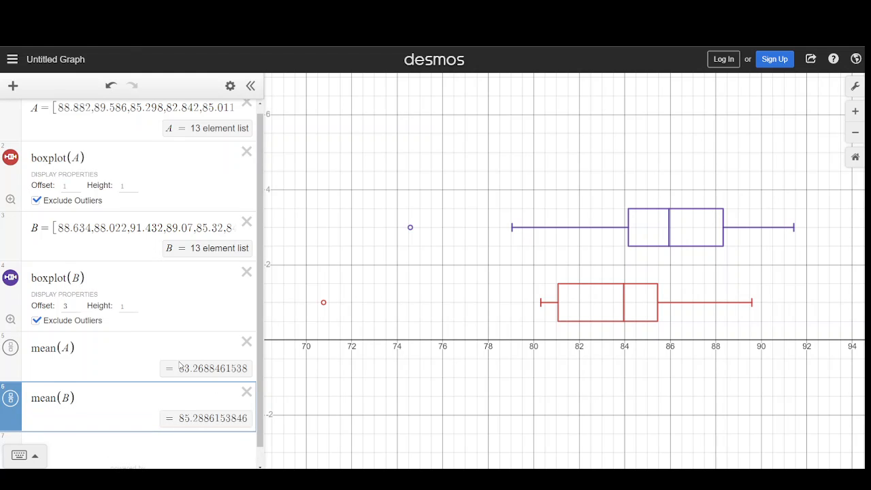
# Calculate the median of list A with median(A) on a new expression line
pyautogui.click(79, 434)
pyautogui.write('medi')
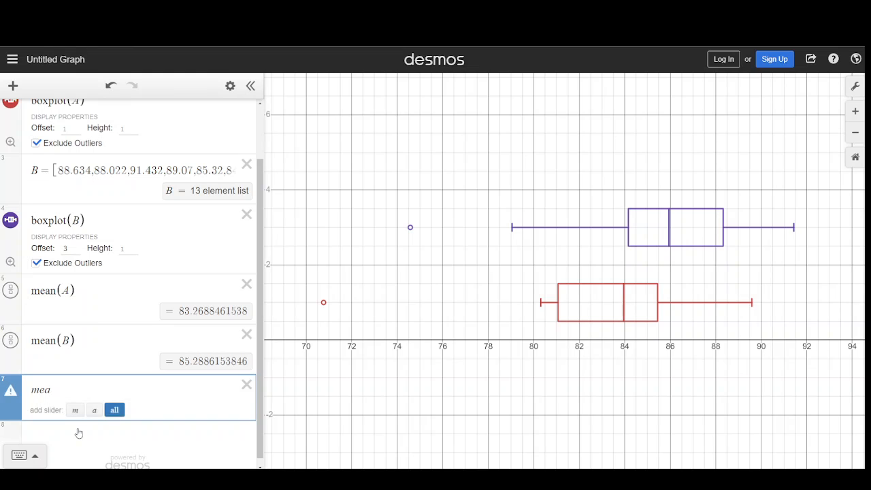
pyautogui.write('an(A)')
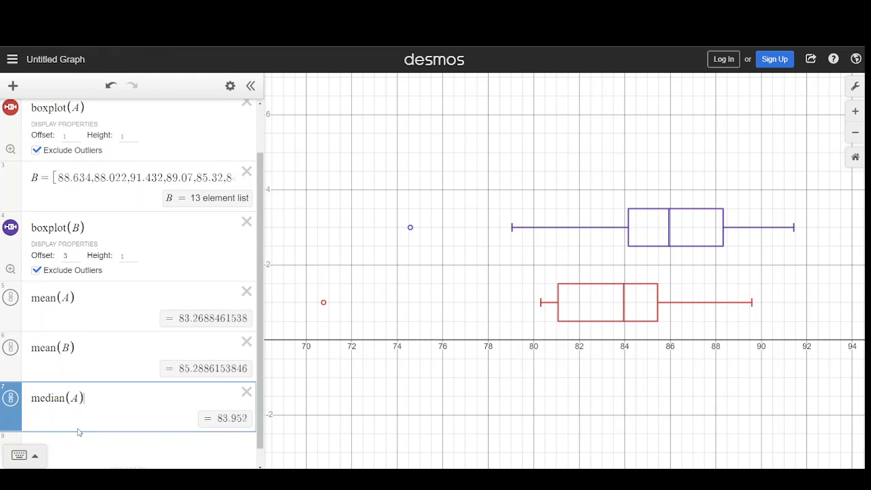
# Calculate the median of list B with median(B) on the line below median(A)
pyautogui.press('Return')
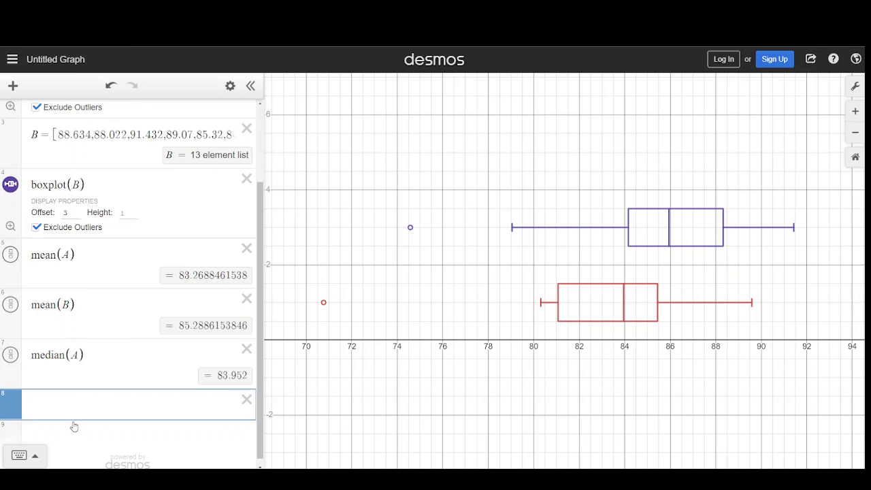
pyautogui.write('mea')
pyautogui.write('d')
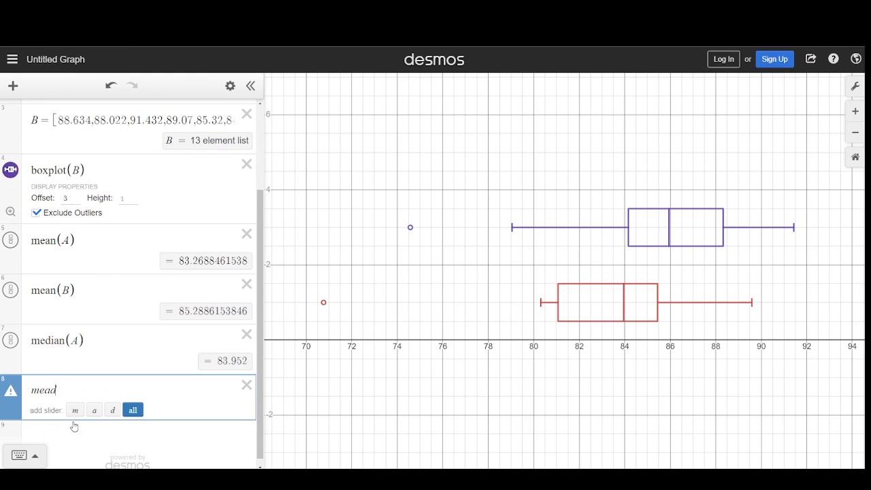
pyautogui.press('BackSpace')
pyautogui.press('BackSpace')
pyautogui.write('dian')
pyautogui.write('(B')
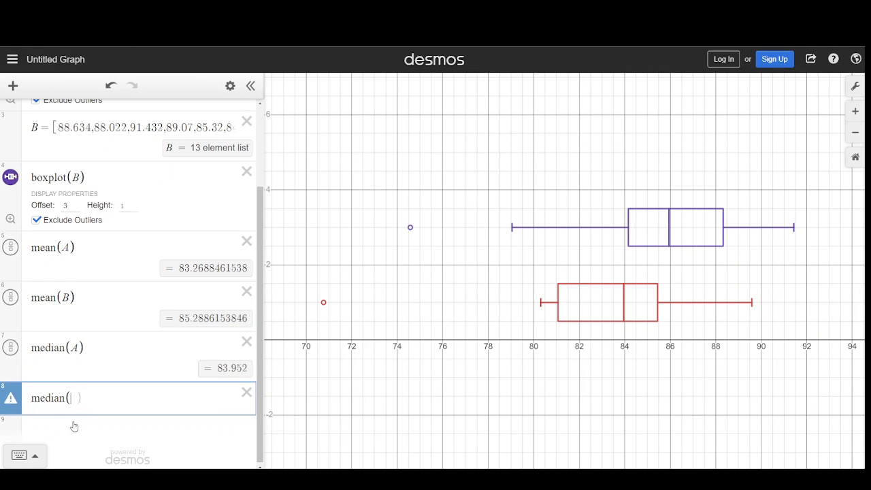
pyautogui.write(')')
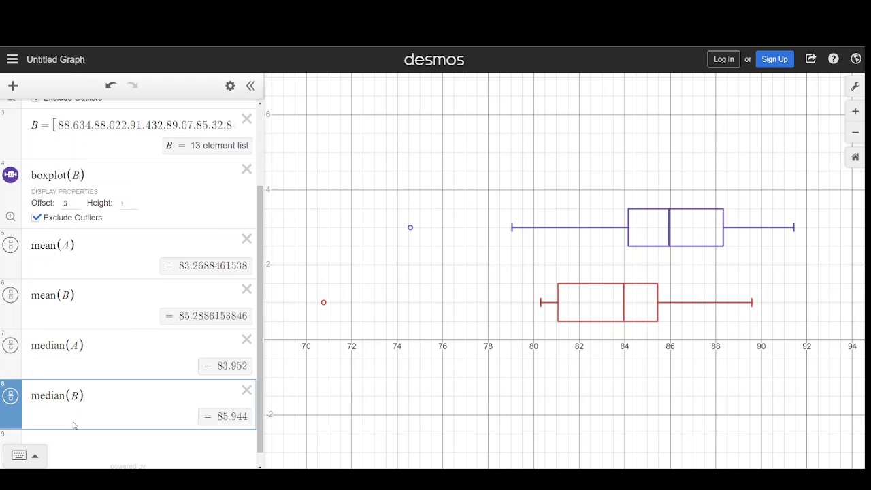
# Calculate the sample standard deviation of list A with stddev(A) on a new expression line
pyautogui.scroll(-1, 163, 284)
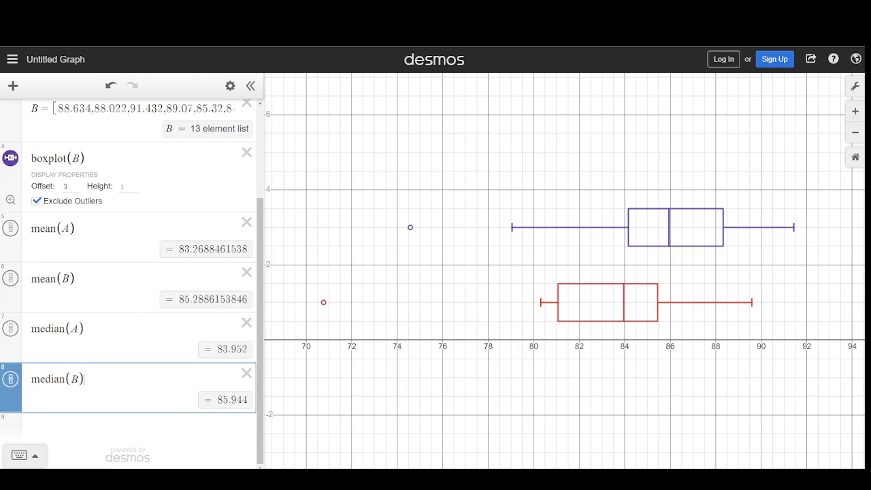
pyautogui.click(61, 423)
pyautogui.write('std')
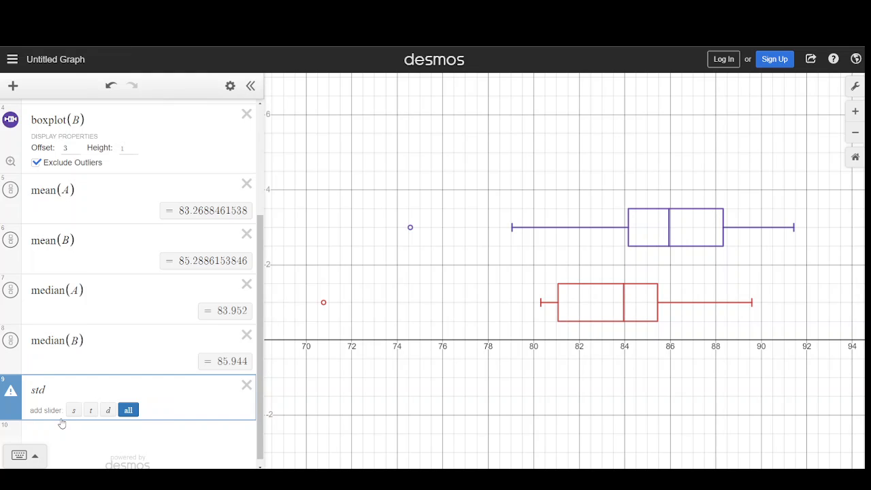
pyautogui.write('dev(A')
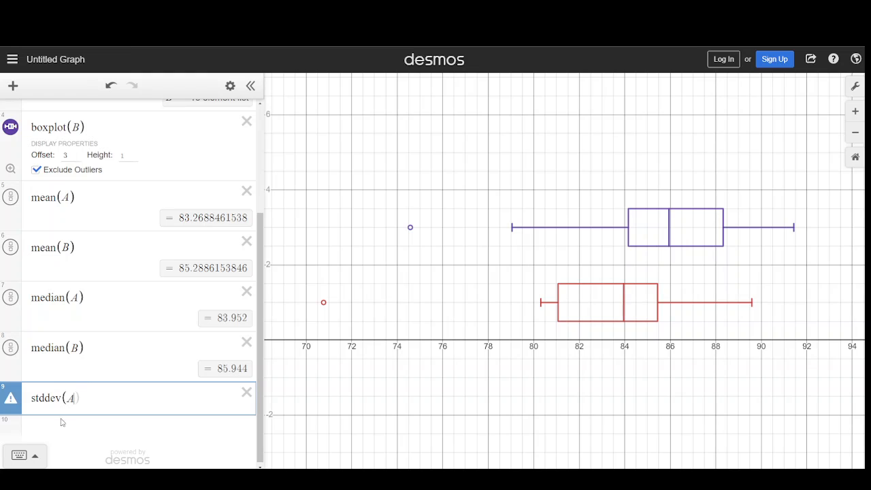
pyautogui.write(')')
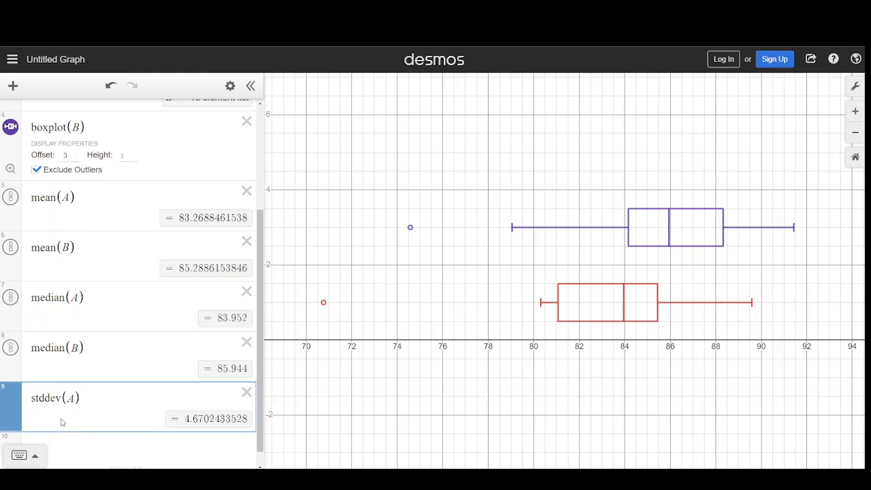